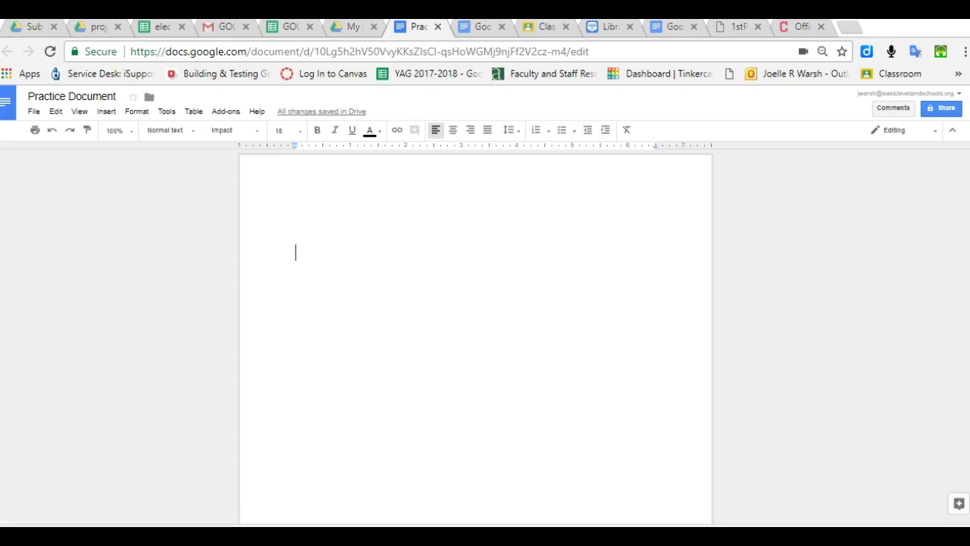
- Open sharing for the practice document and add a staff member from the suggested contacts as a recipient
left_click(942, 110)
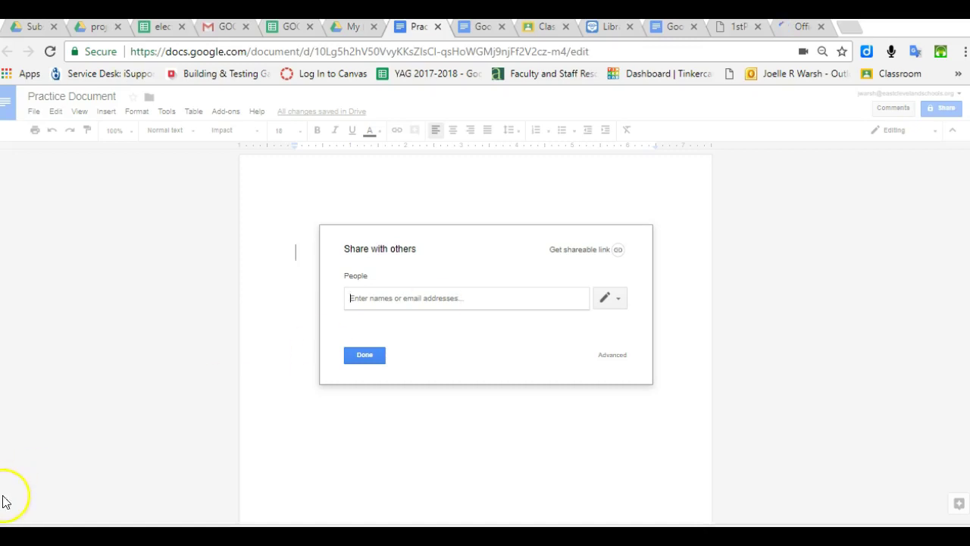
left_click(367, 297)
type("k")
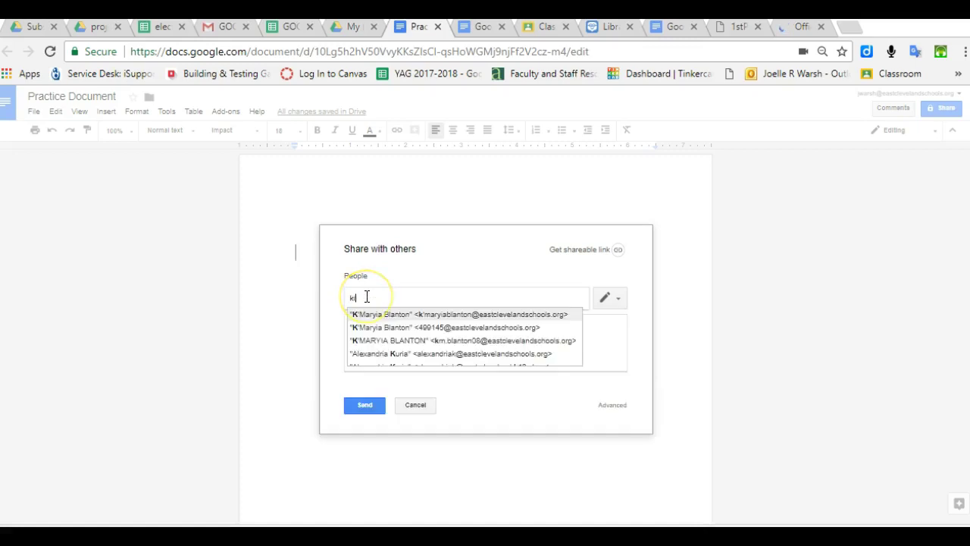
type("imber")
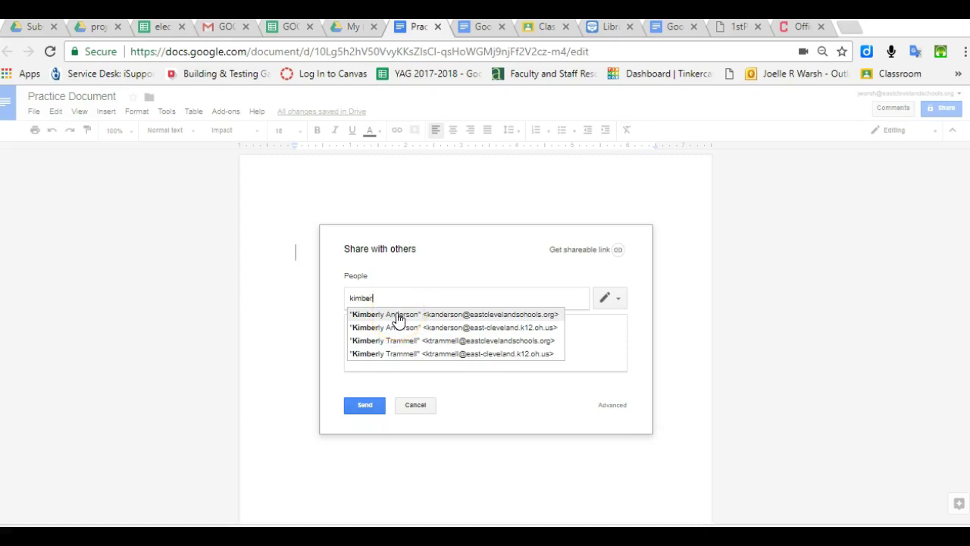
left_click(399, 314)
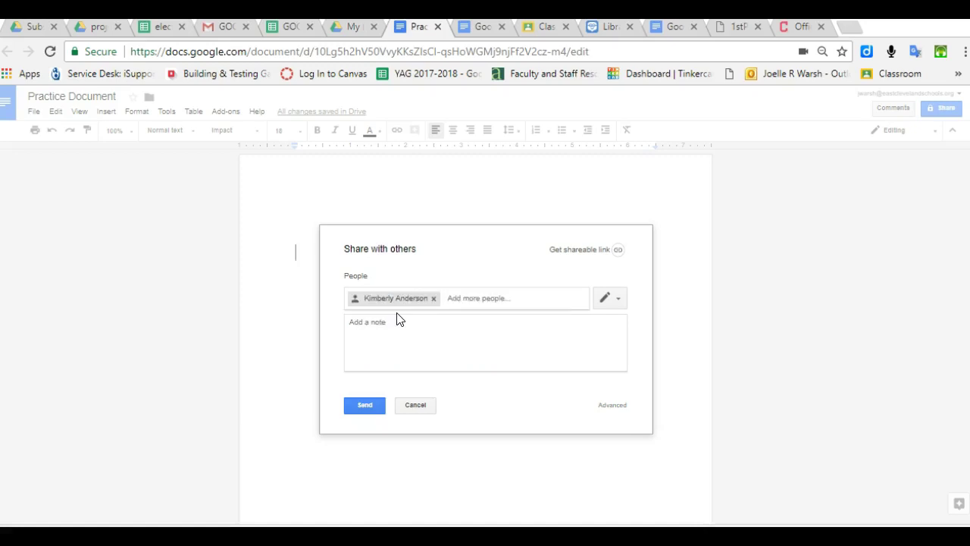
- Try the Can comment and Can view permissions for the recipient, returning to Can edit
left_click(618, 300)
left_click(606, 320)
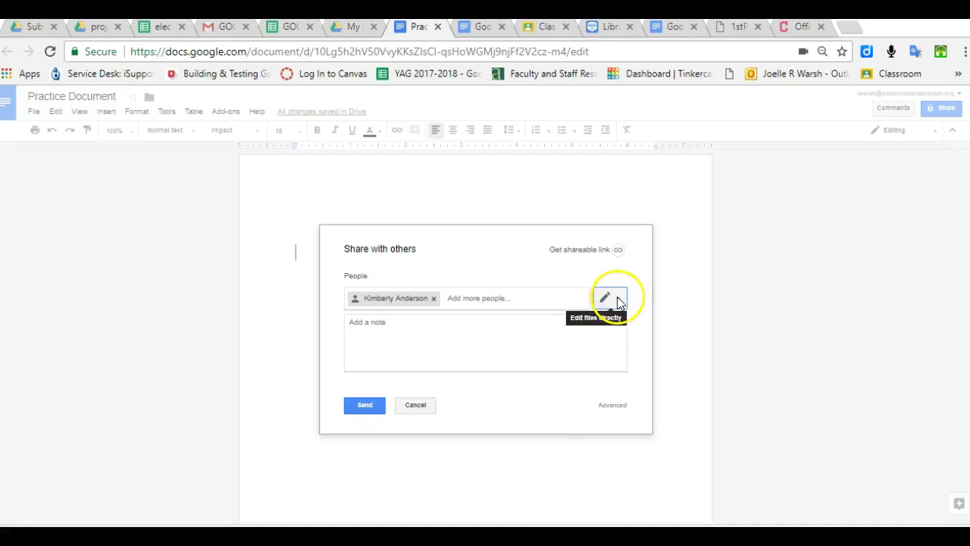
left_click(618, 302)
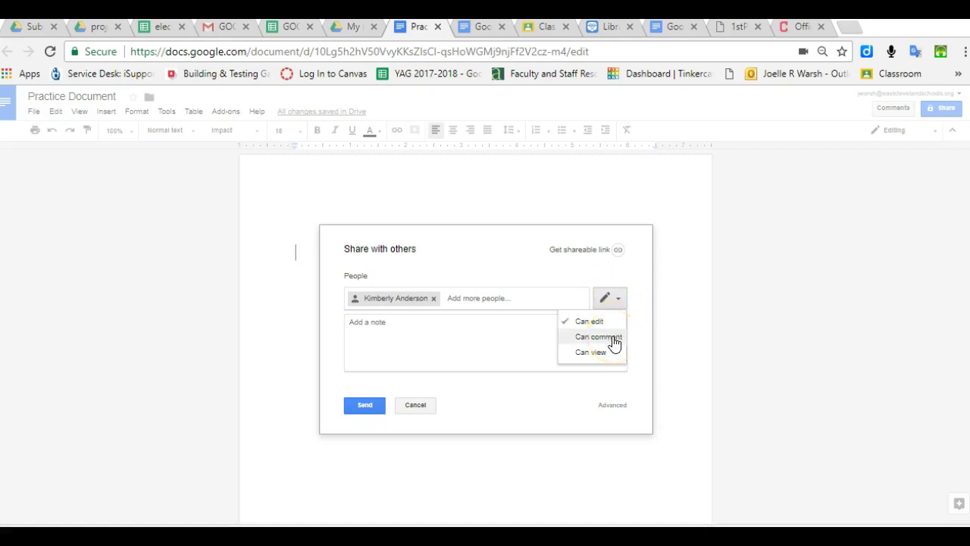
left_click(598, 336)
left_click(620, 301)
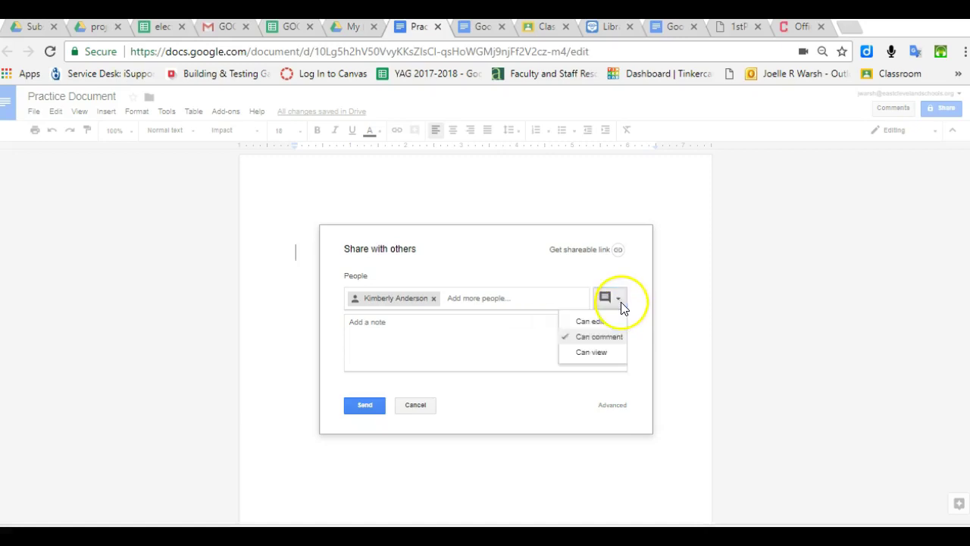
left_click(598, 352)
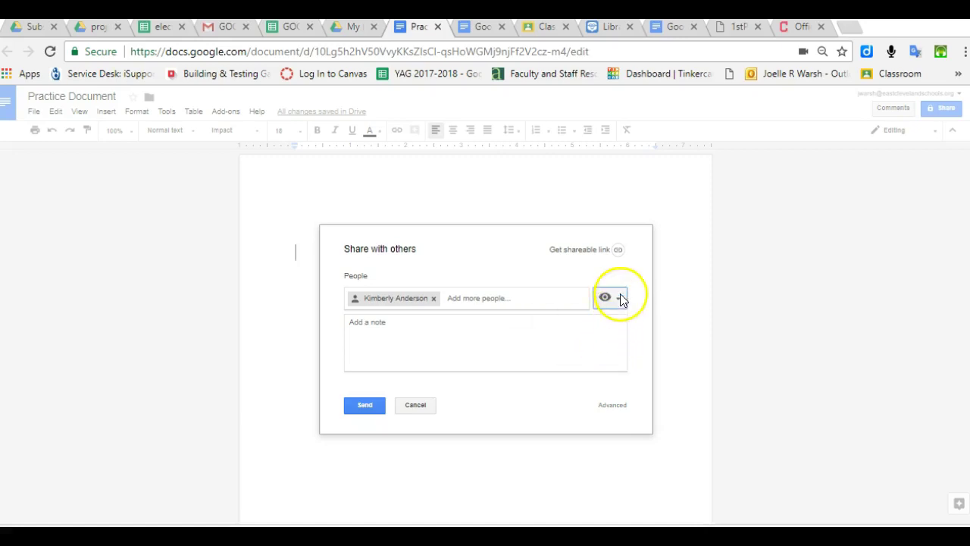
left_click(618, 298)
left_click(603, 321)
- Add the note "Here is the doc we are going to work on." and send the invitation, approving sharing outside the organization
left_click(500, 322)
left_click(376, 329)
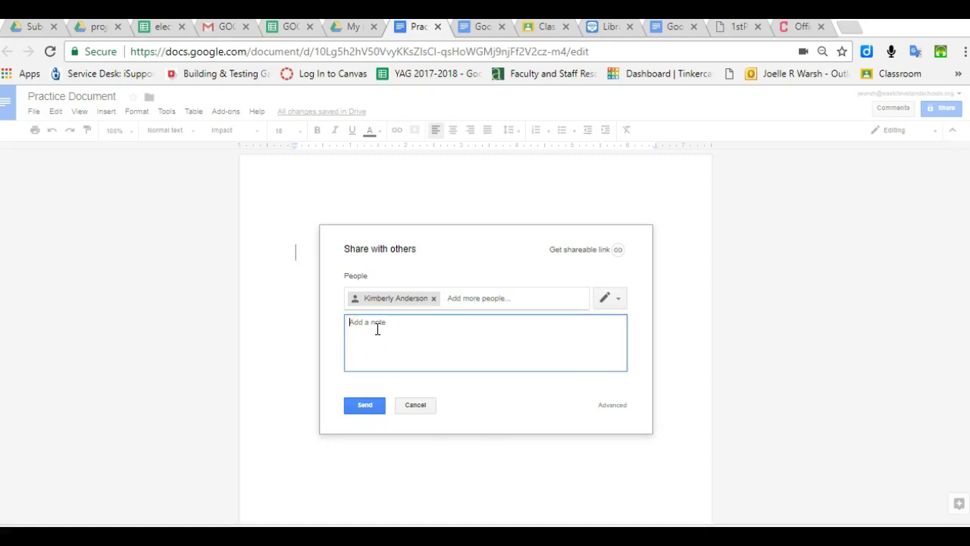
type("Here is the doc we are going to work on.")
left_click(364, 406)
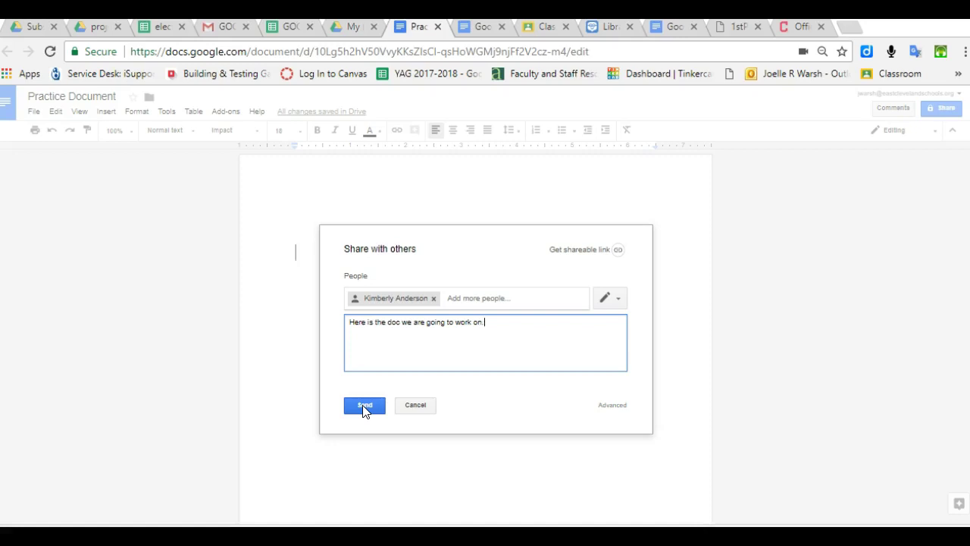
left_click(365, 406)
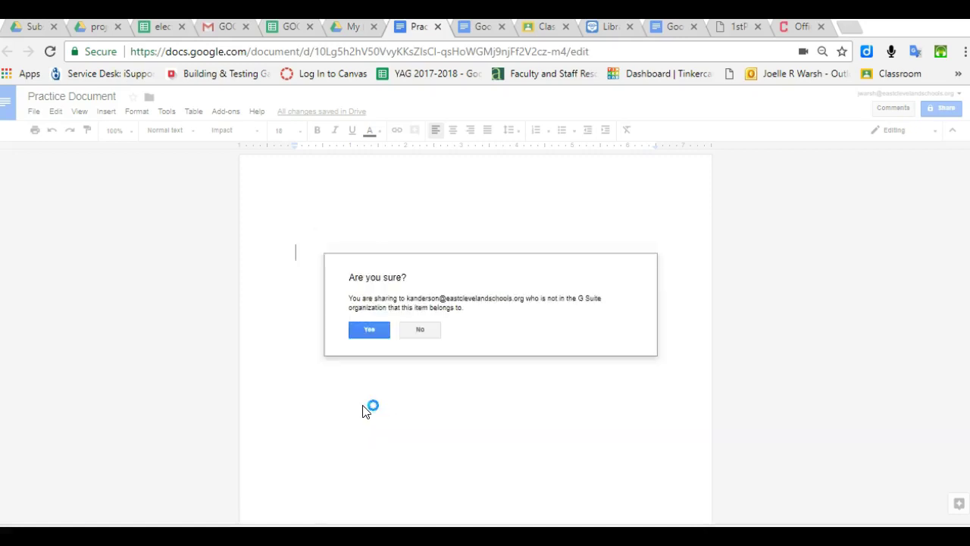
left_click(366, 330)
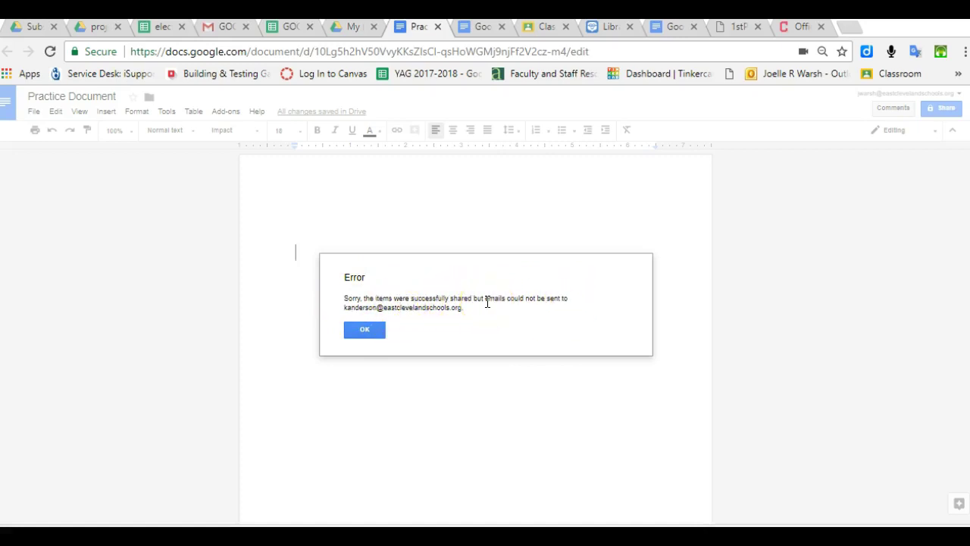
left_click(359, 332)
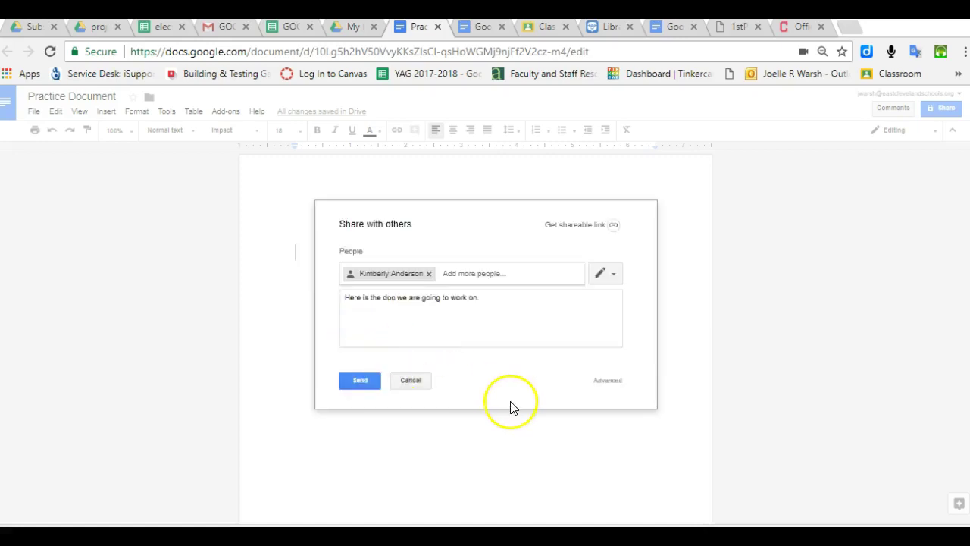
- Open the document's advanced sharing settings and its link-sharing options
left_click(607, 381)
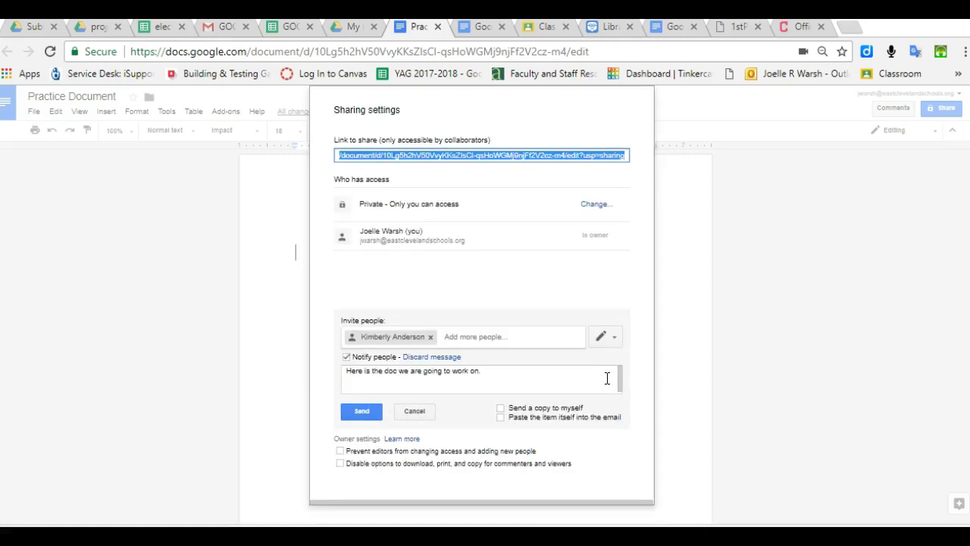
left_click(595, 205)
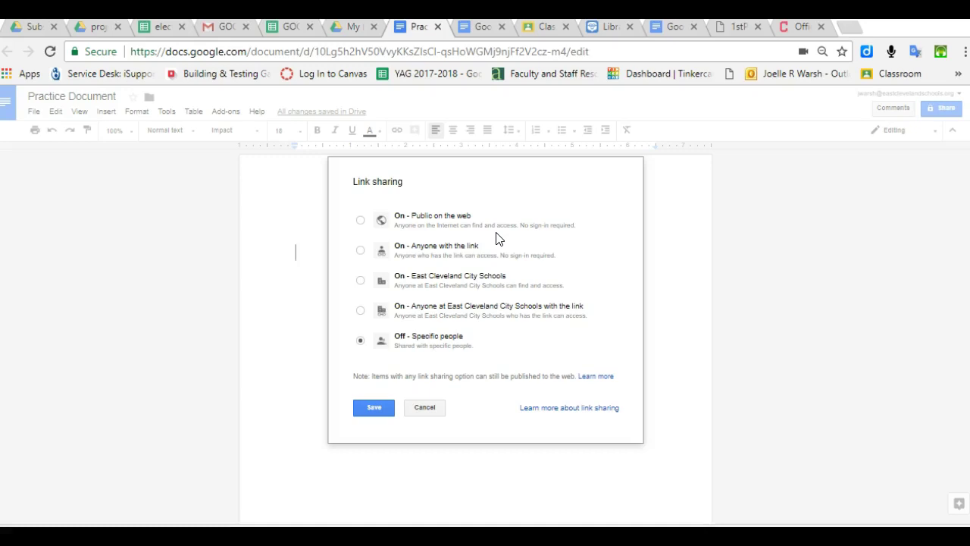
- Try link sharing for anyone with the link and both East Cleveland City Schools options, returning to Off - Specific people
left_click(361, 250)
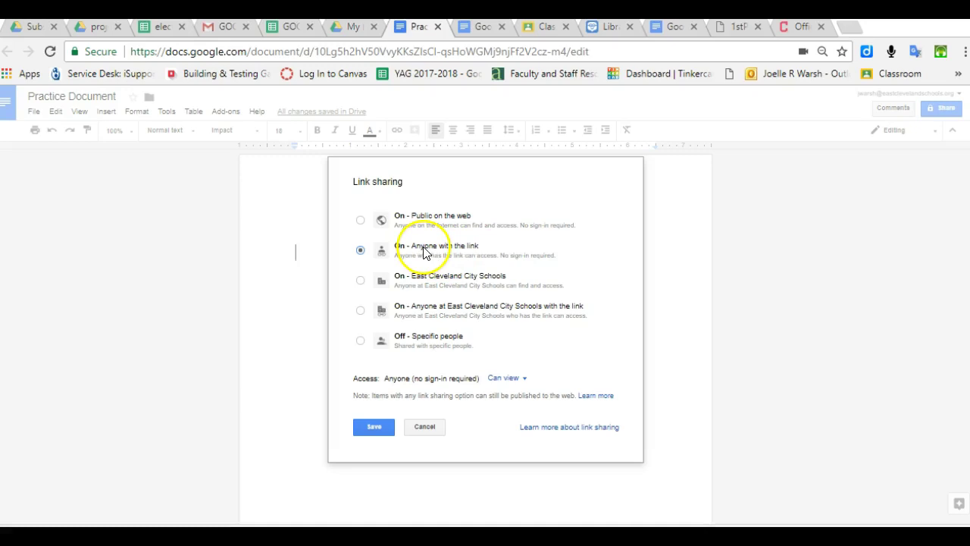
left_click(361, 280)
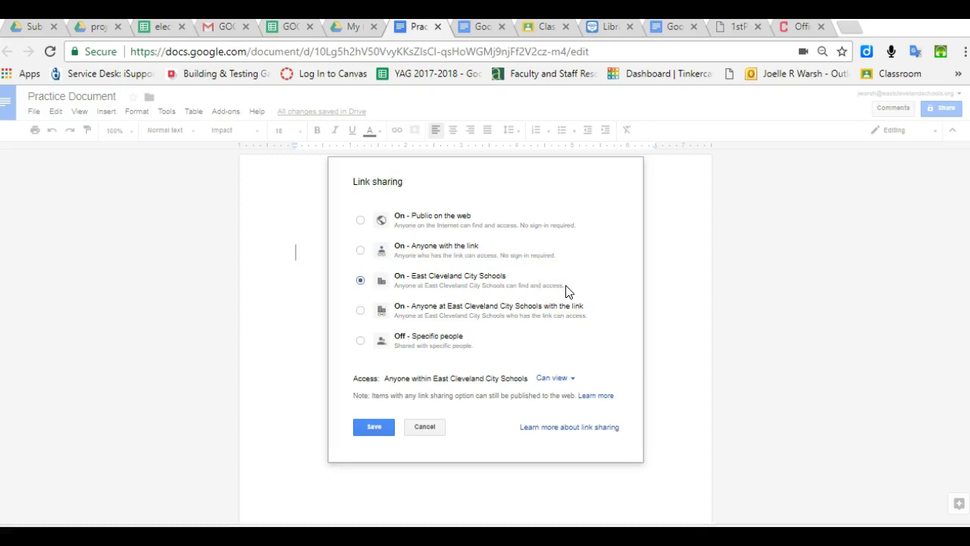
left_click(359, 310)
left_click(361, 342)
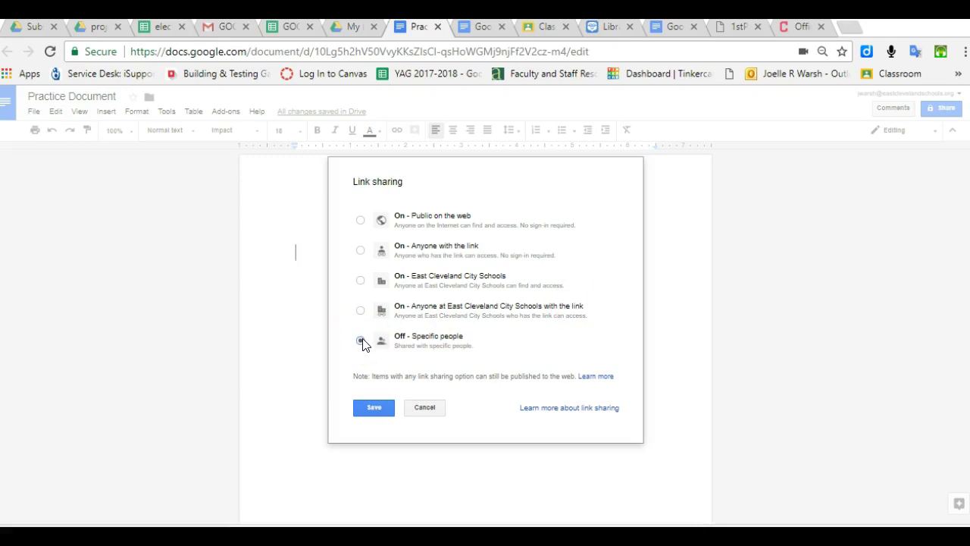
- Turn on link sharing for anyone with the link, try comment and edit access, and save it as Can view
left_click(360, 249)
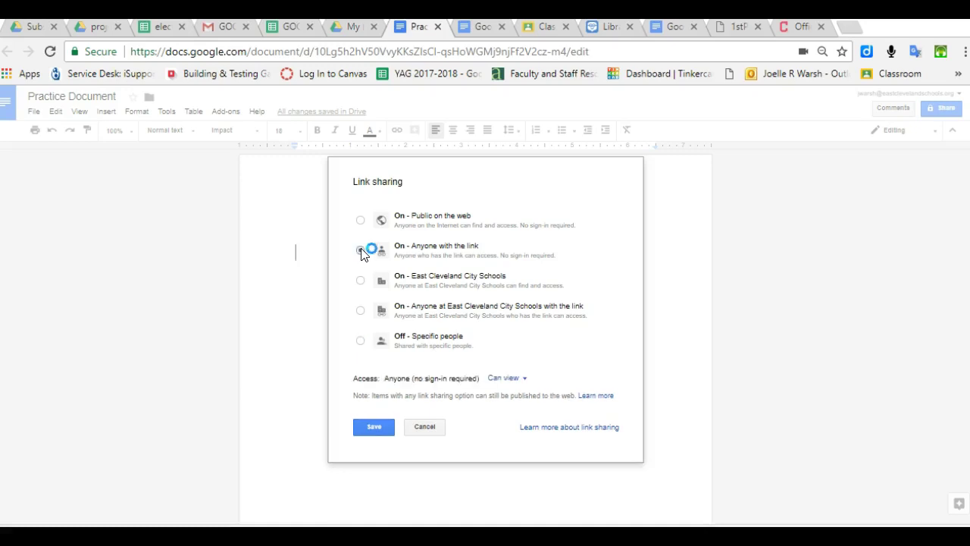
left_click(520, 385)
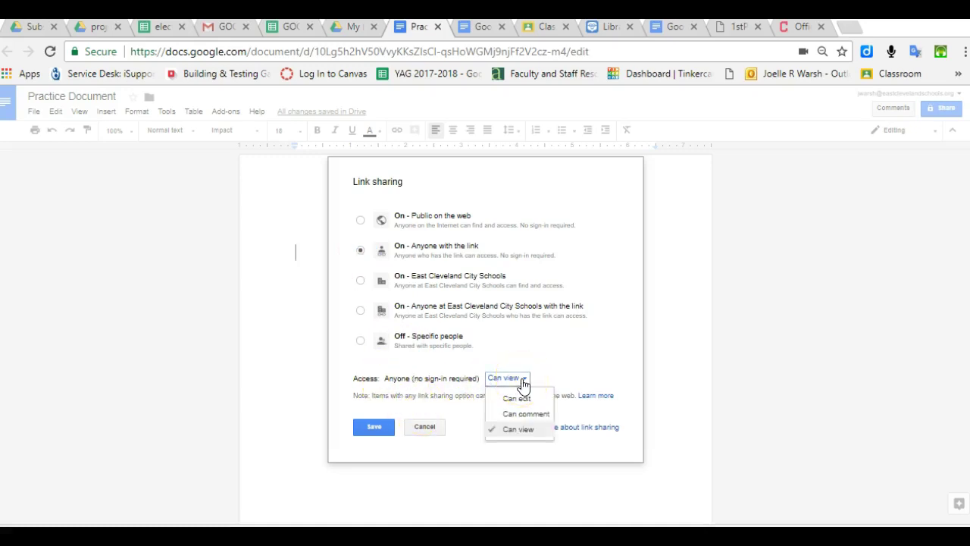
left_click(536, 416)
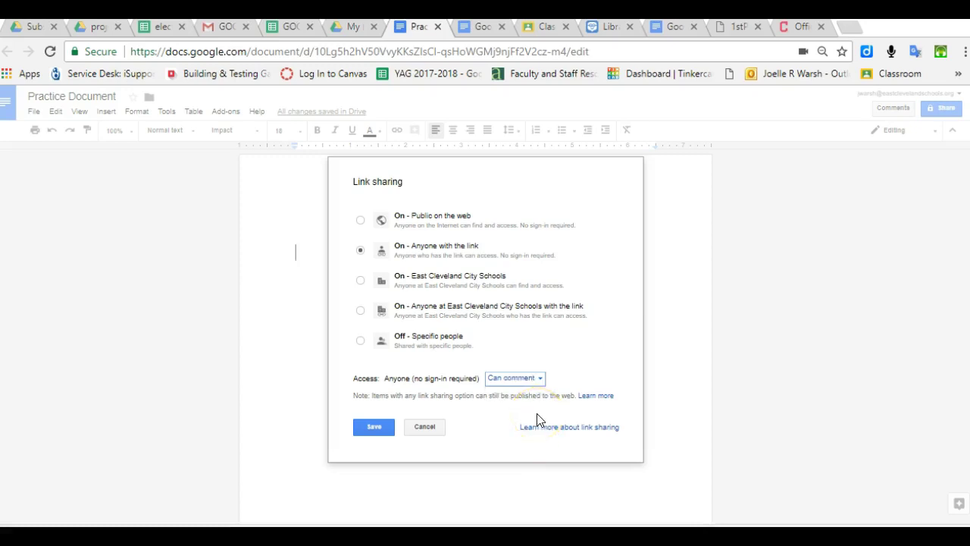
left_click(540, 379)
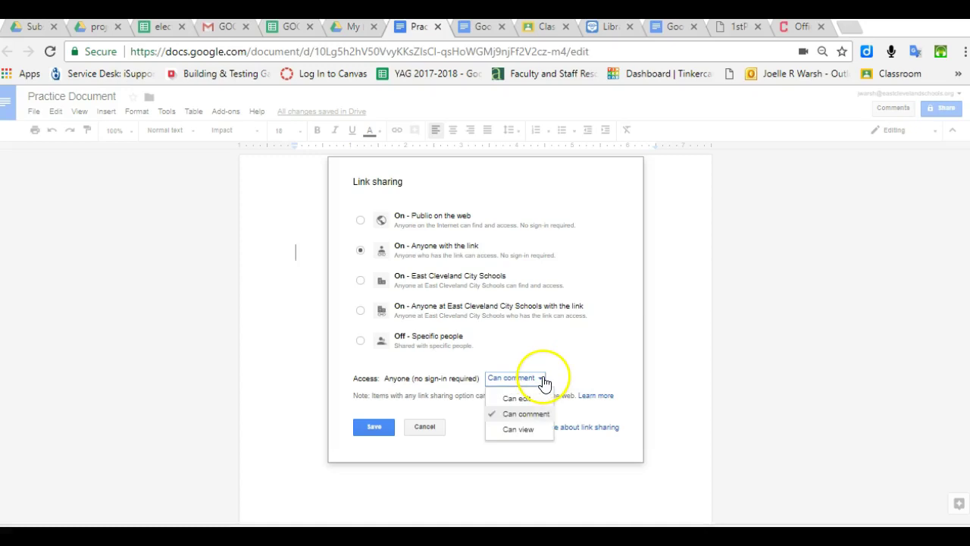
left_click(517, 398)
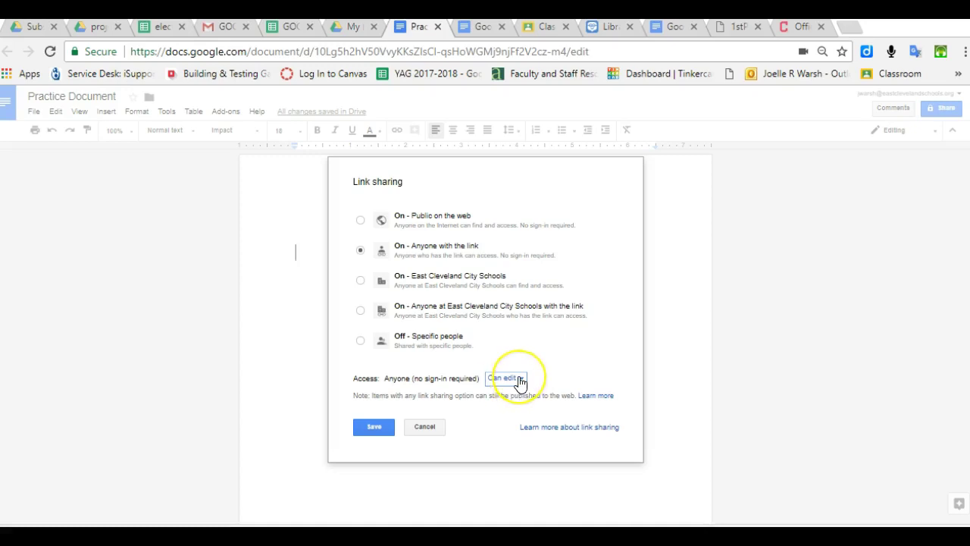
left_click(520, 379)
left_click(520, 431)
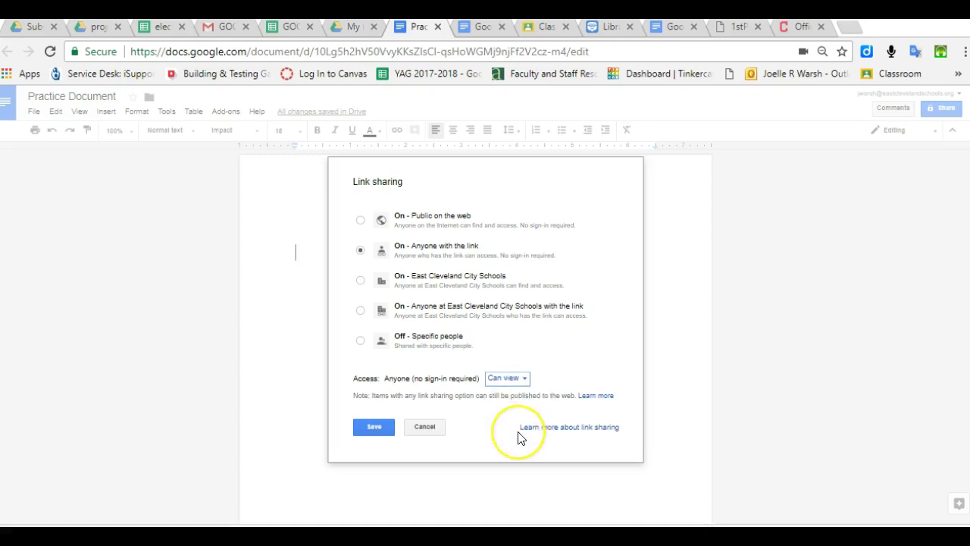
left_click(374, 429)
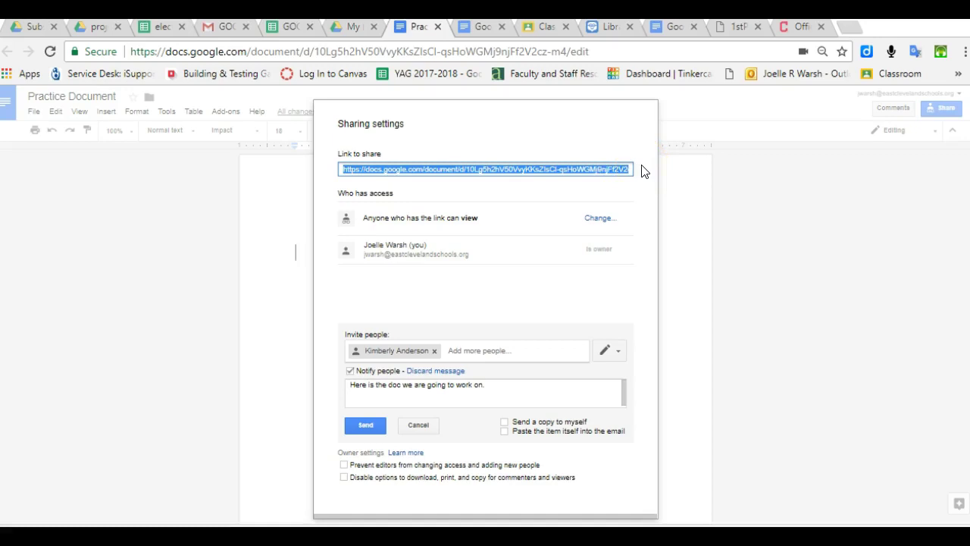
- Add two more staff members from the suggested contacts to the people being invited
left_click(598, 166)
left_click(456, 350)
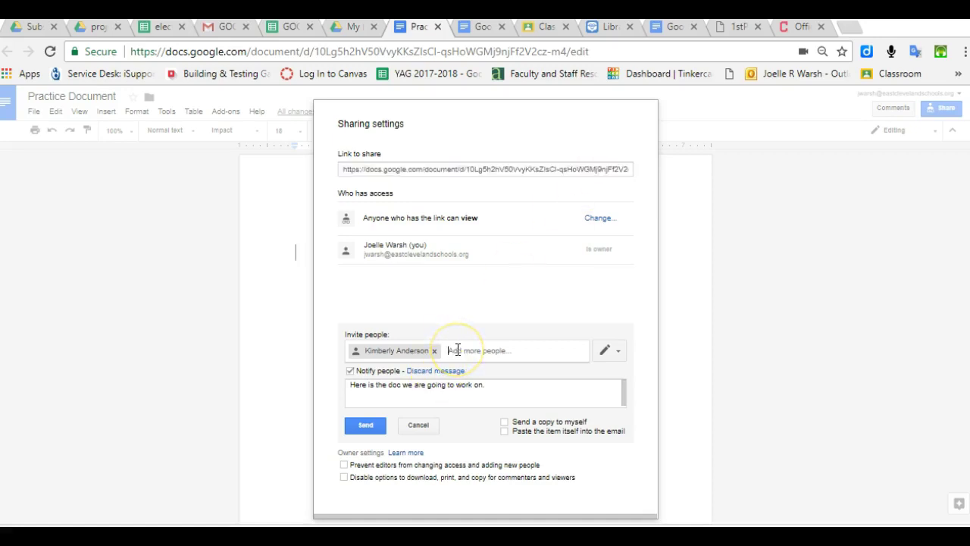
type("lia")
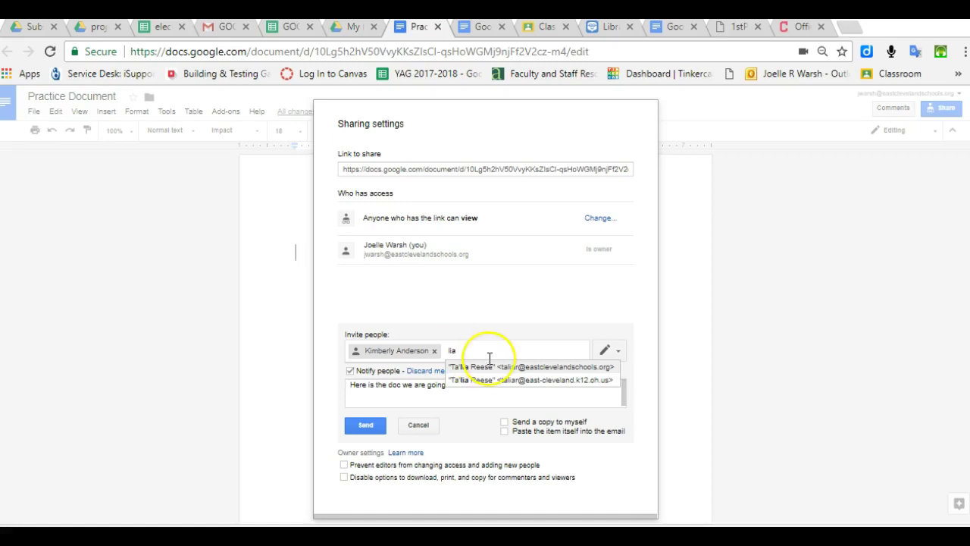
left_click(489, 369)
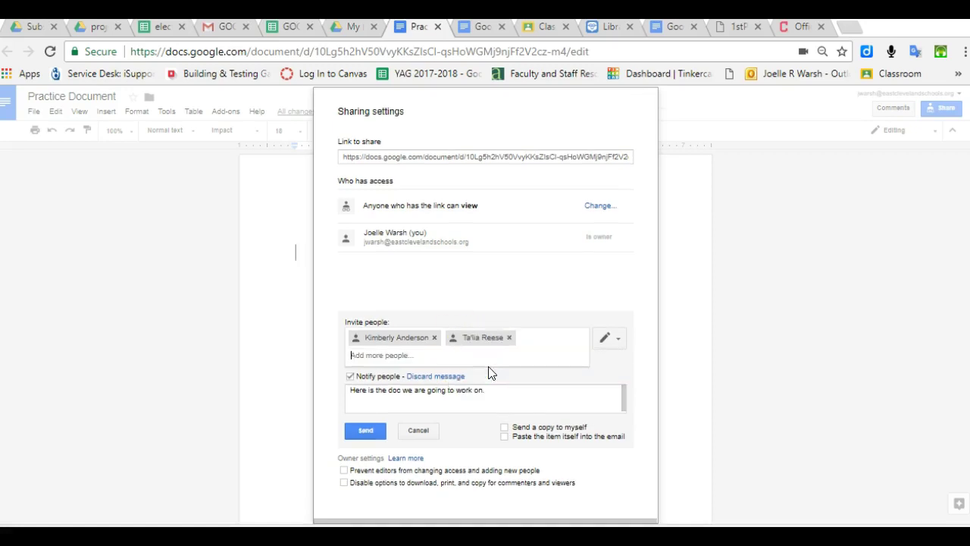
left_click(449, 356)
type("Sharon")
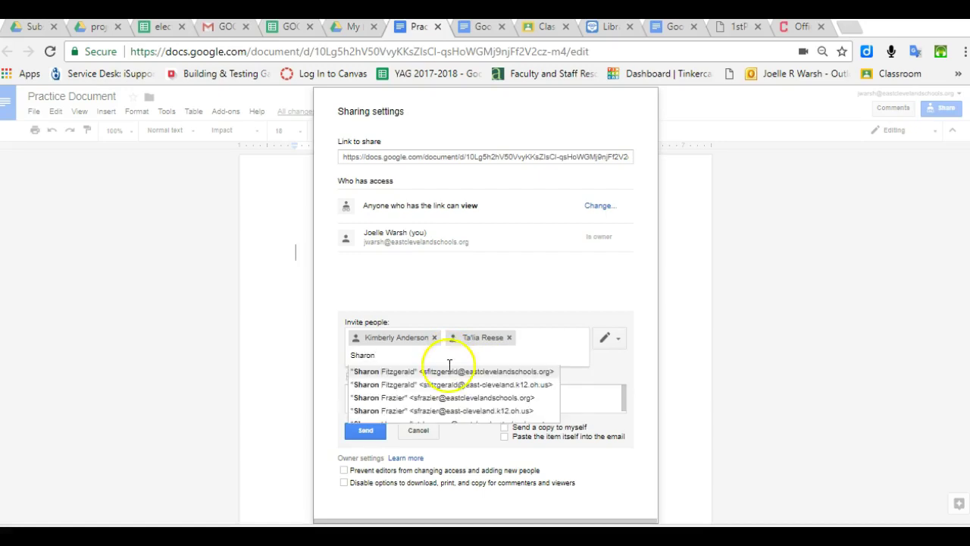
left_click(448, 370)
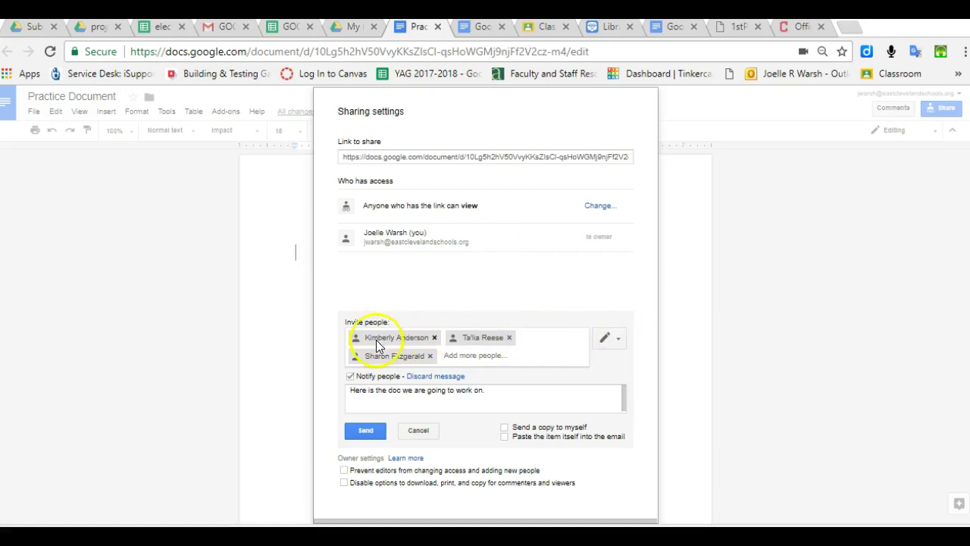
- Try the Can view permission for all invited people, returning to Can edit
left_click(615, 342)
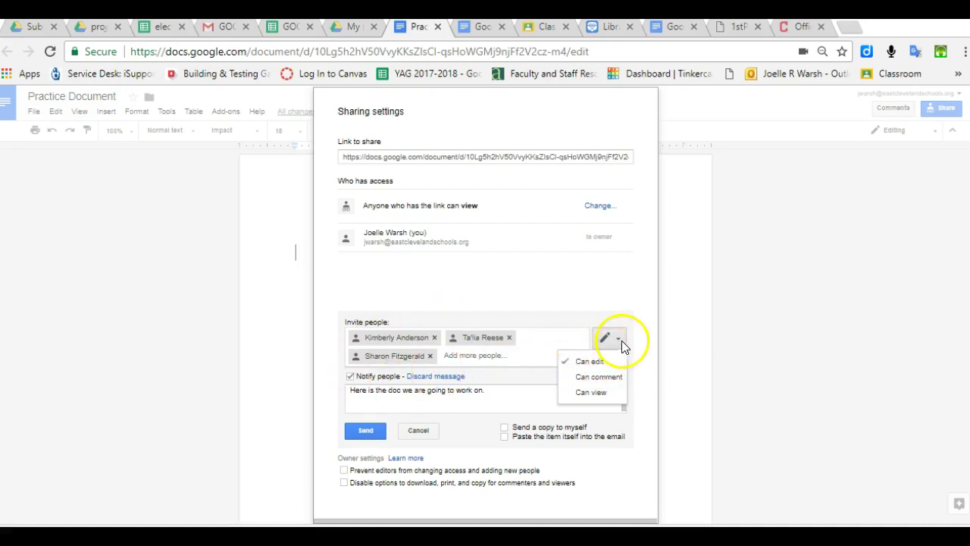
left_click(594, 393)
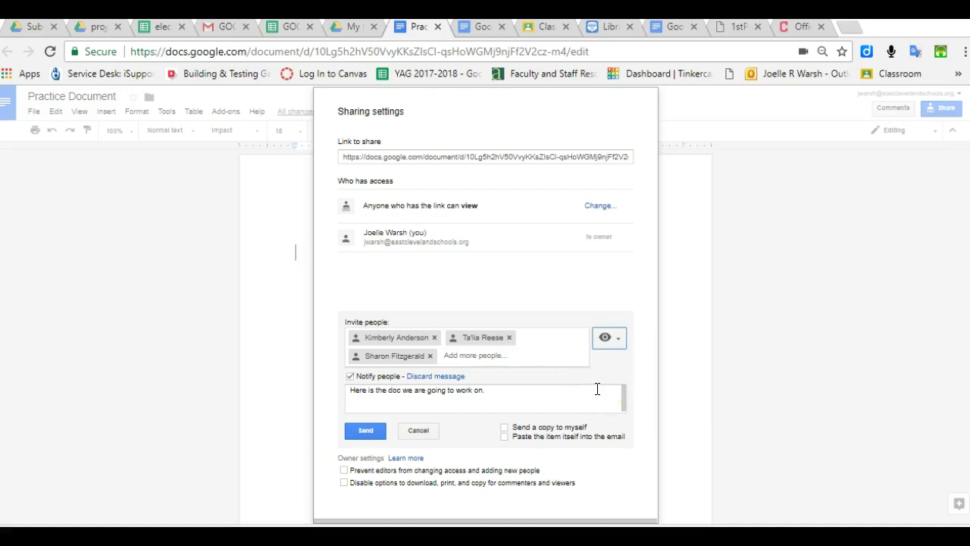
left_click(439, 430)
left_click(609, 338)
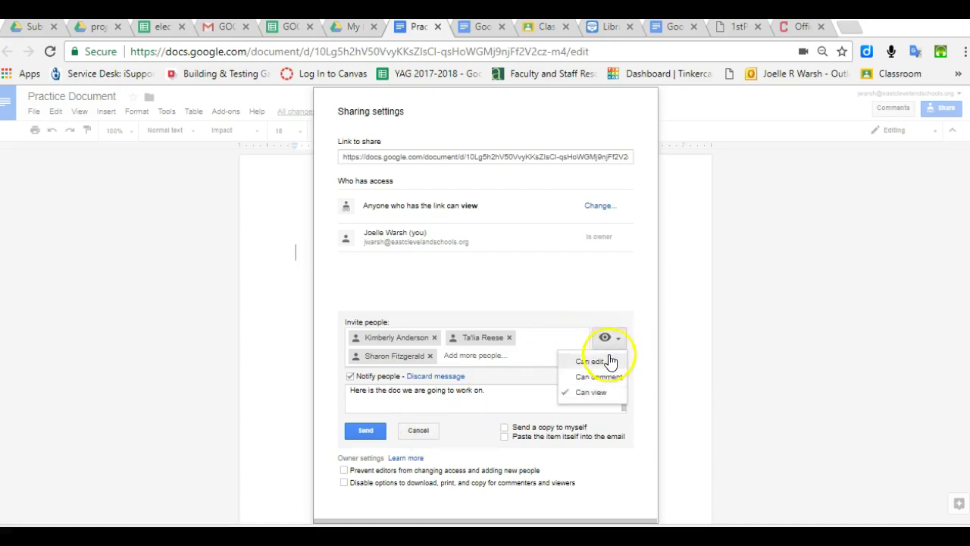
left_click(598, 361)
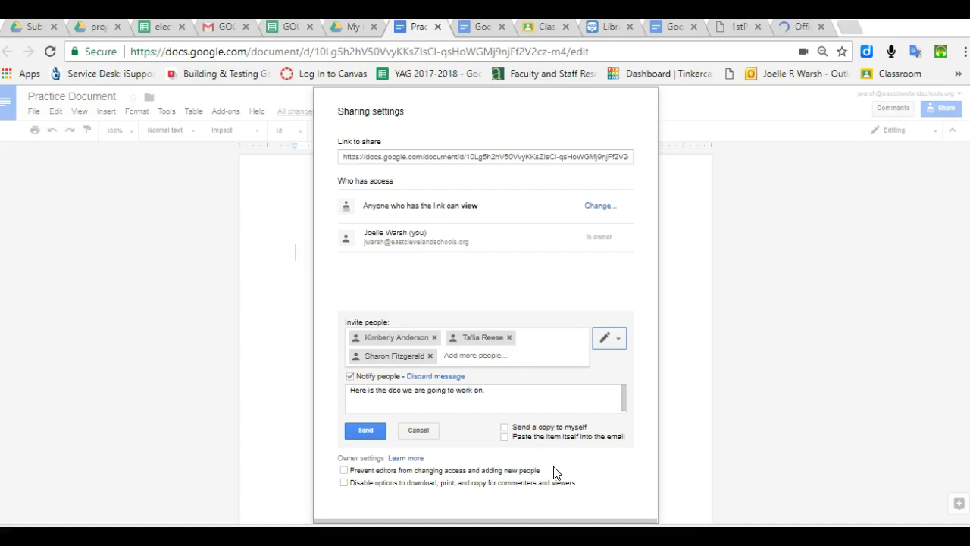
- Prevent editors from changing access and adding new people, and save this owner restriction
left_click(344, 469)
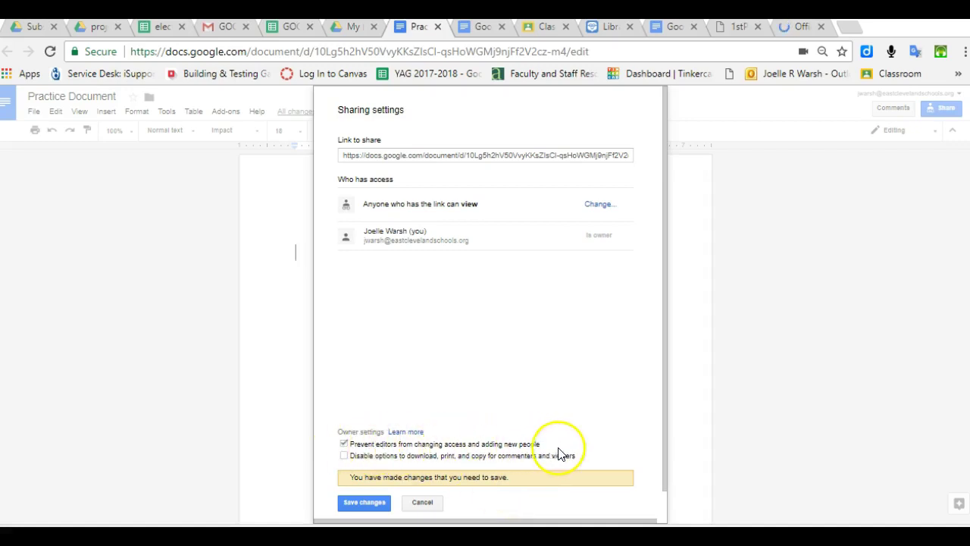
left_click(372, 502)
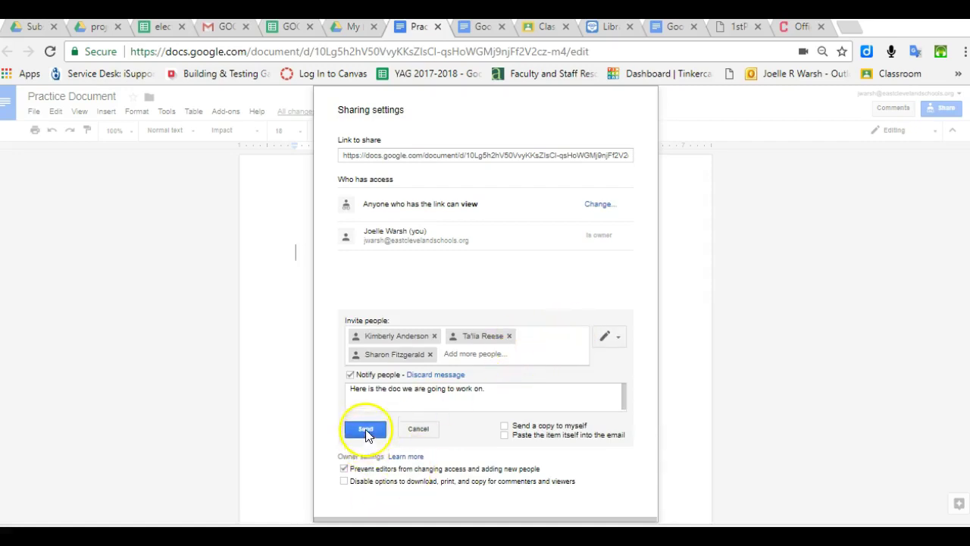
- Share the document with the three invited people without notifying them, accepting the skipped invitations and the sharing outside the organization
left_click(350, 374)
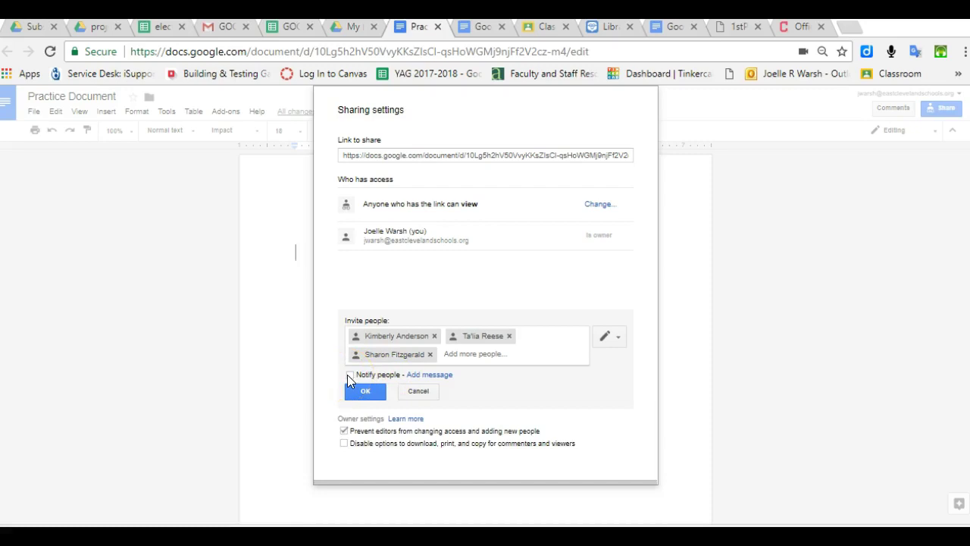
left_click(363, 392)
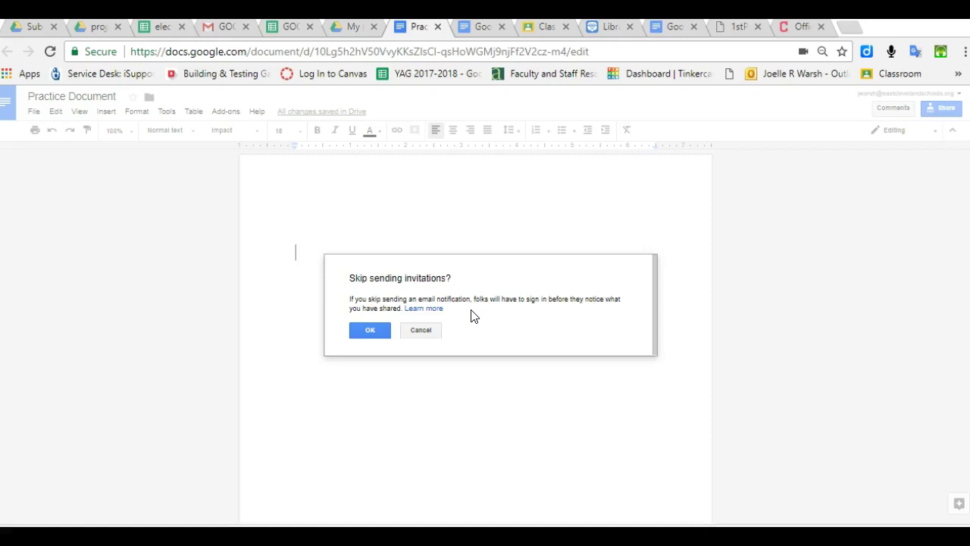
left_click(374, 331)
left_click(375, 331)
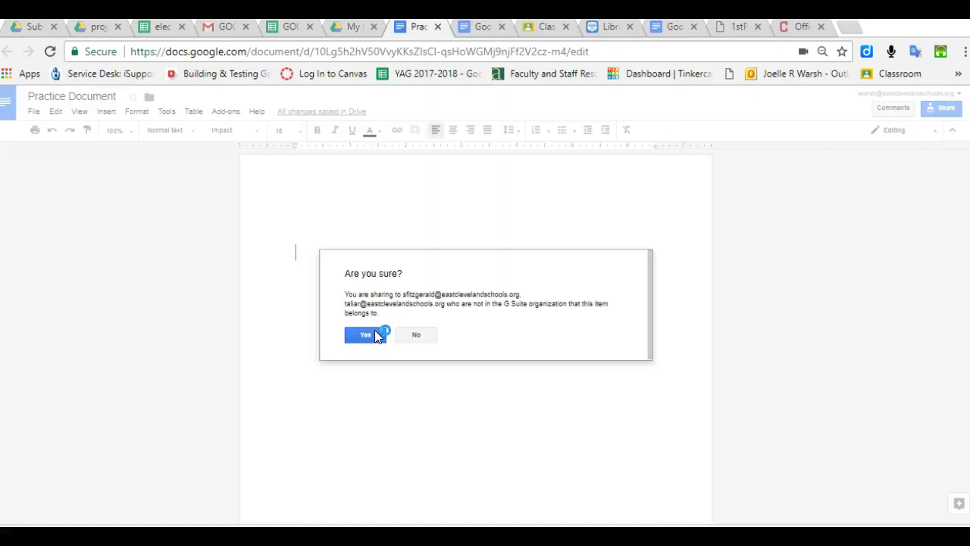
left_click(369, 334)
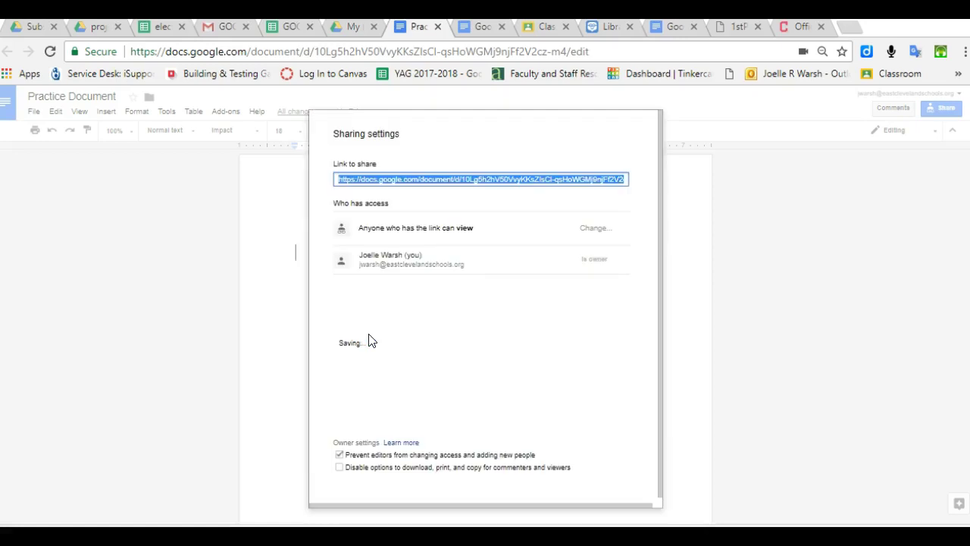
left_click(356, 438)
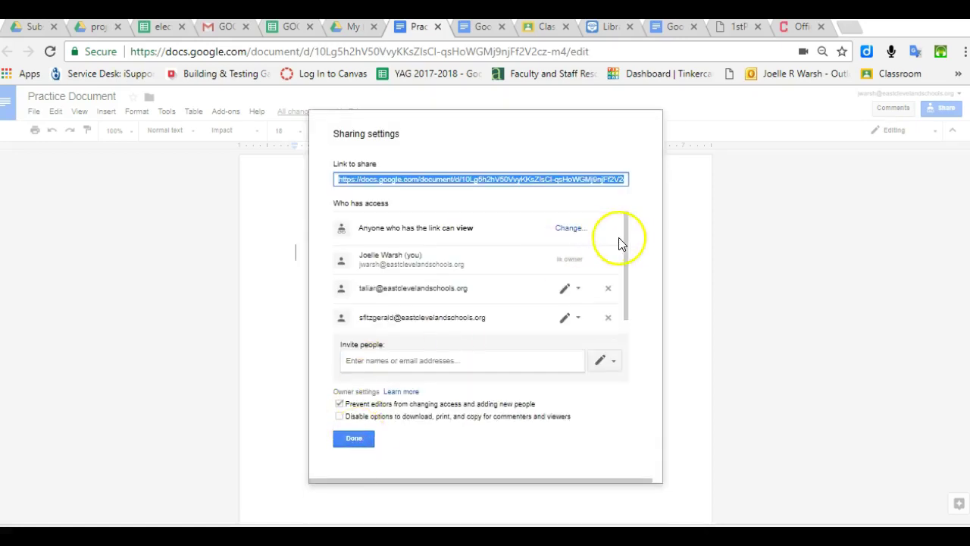
- Remove the two listed recipients below the owner from the access list, save the changes and close the sharing settings
left_click_drag(625, 243, 625, 294)
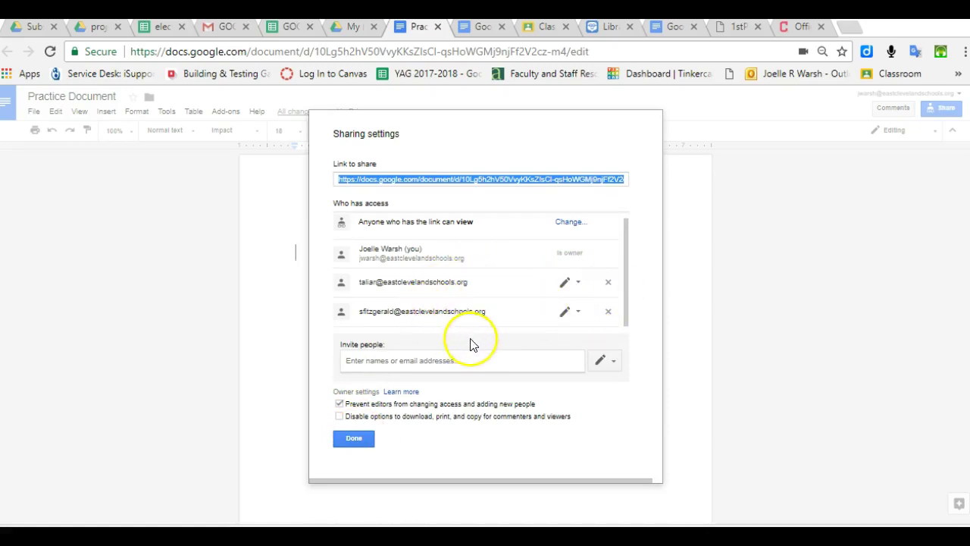
left_click(607, 282)
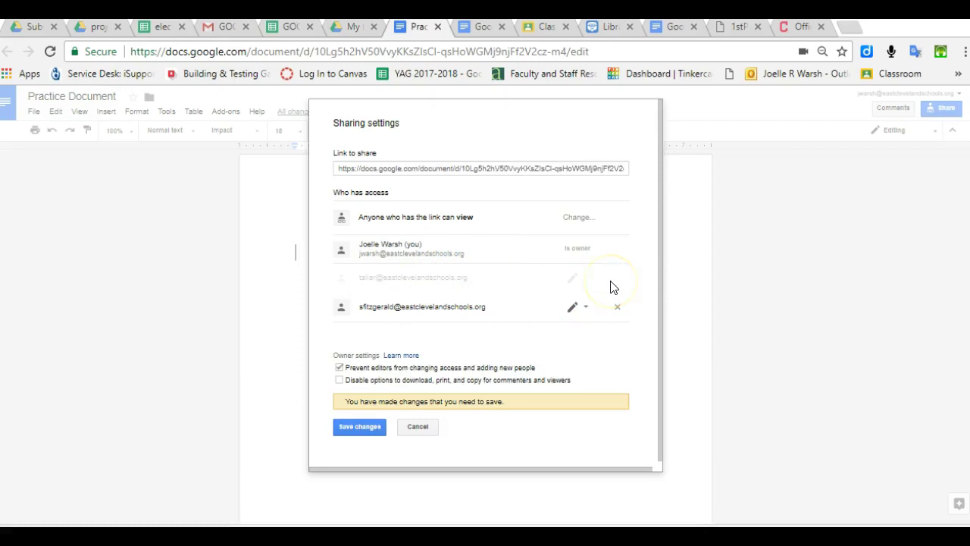
left_click(616, 311)
left_click(347, 427)
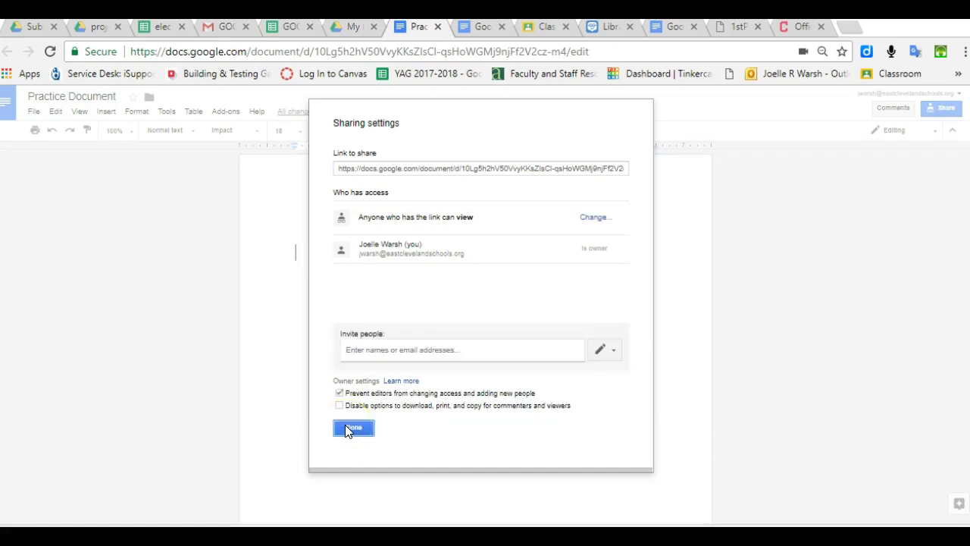
left_click(349, 428)
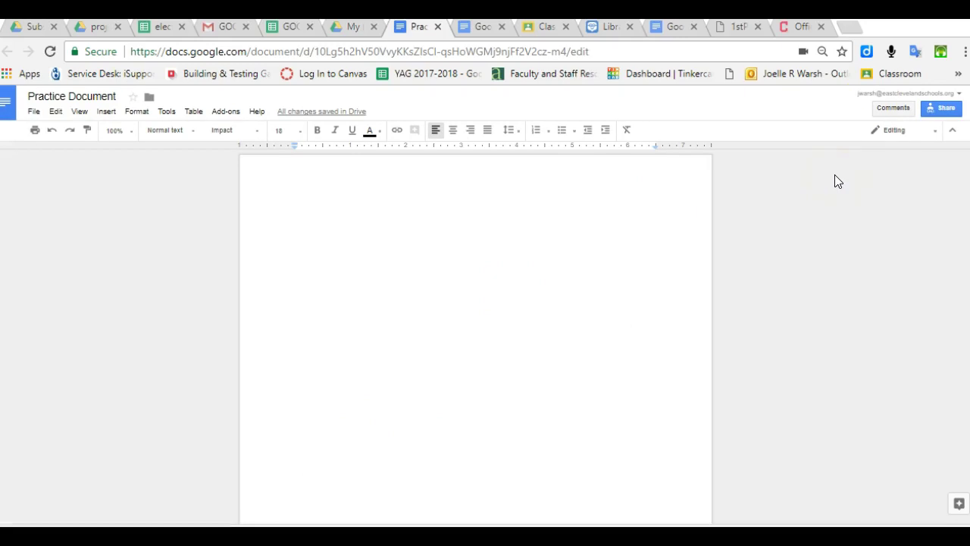
- Check who still has access in the document's advanced sharing settings and close them
left_click(944, 108)
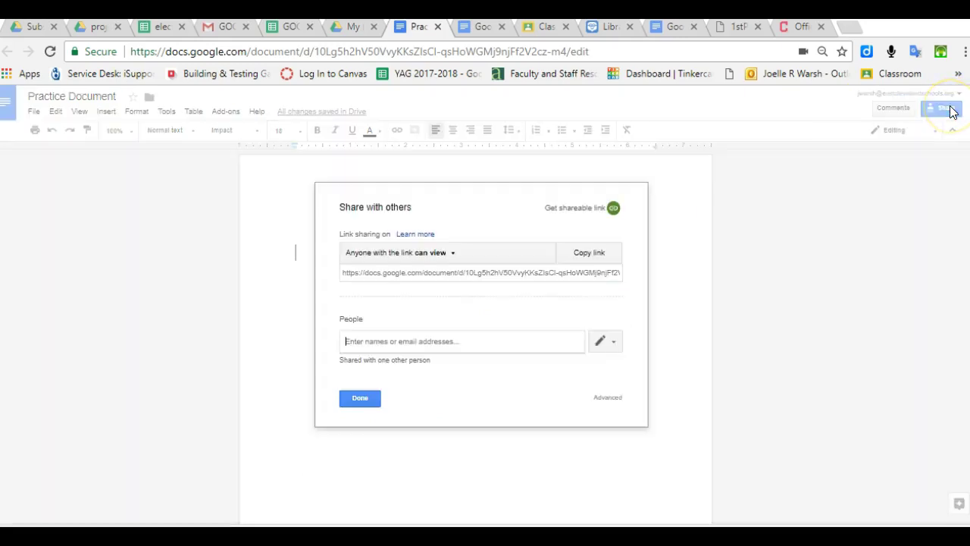
left_click(609, 399)
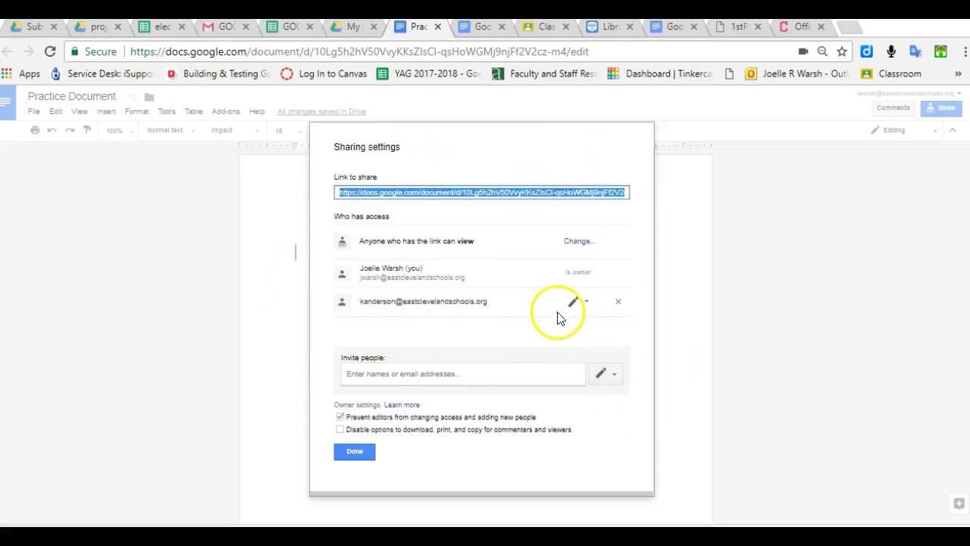
left_click(354, 453)
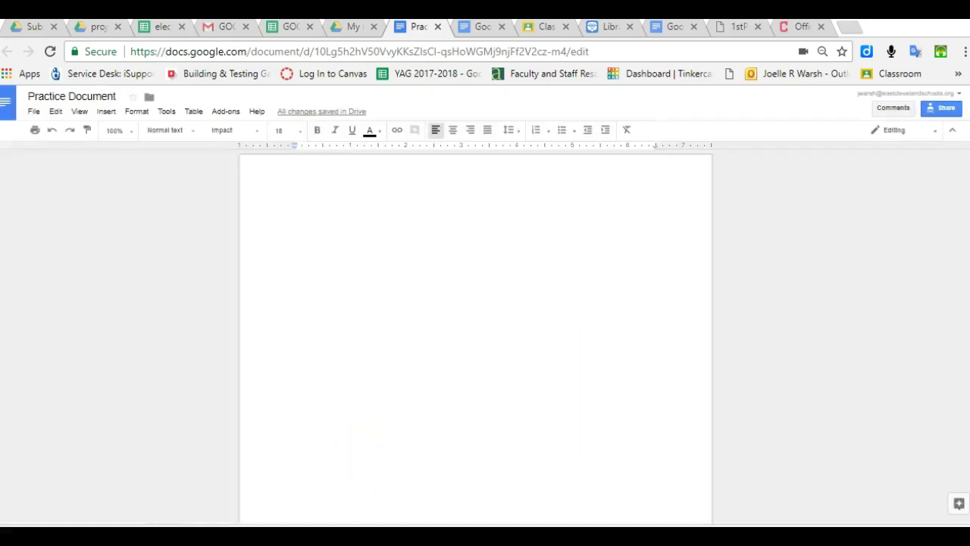